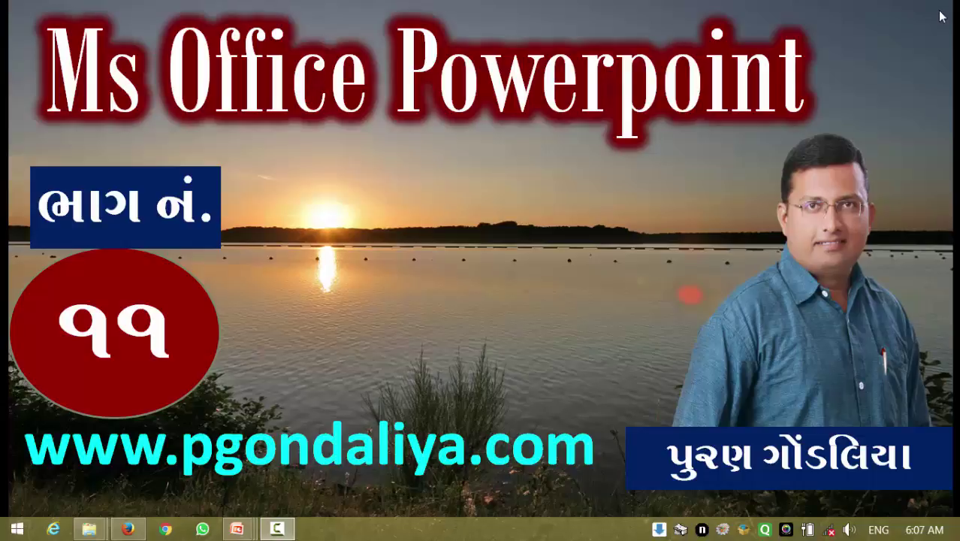
- Preview the intro slides, then return to the DIGITAL INDIA title slide in Normal view
key(F5)
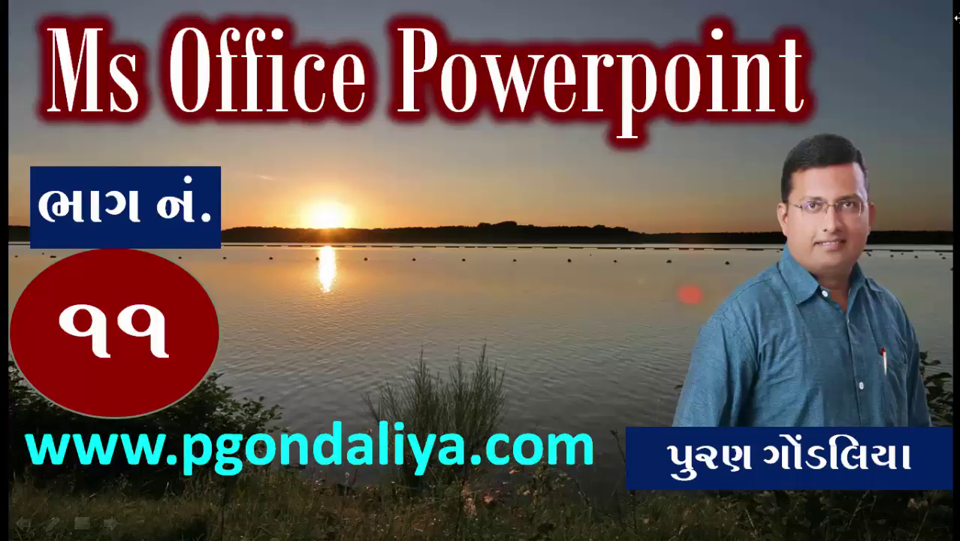
key(Right)
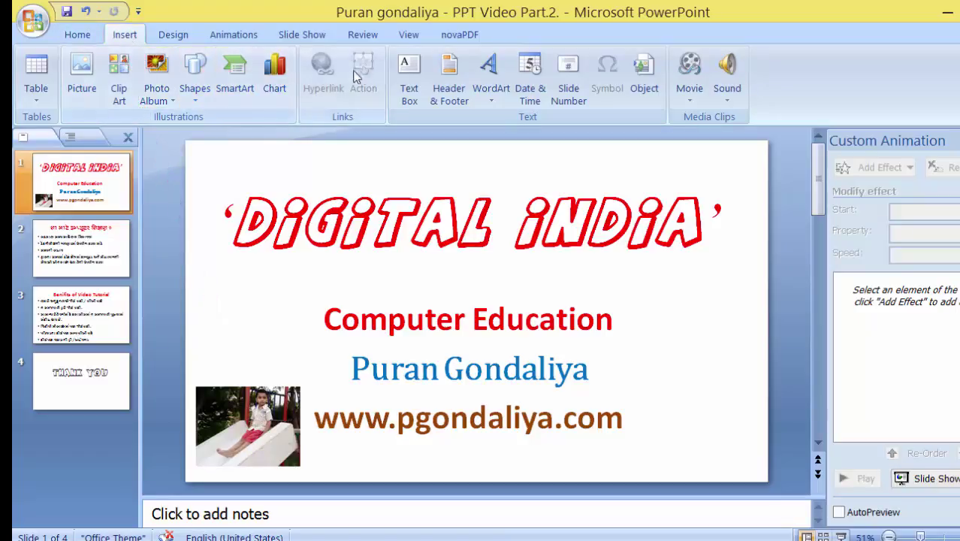
- Choose Sound from File from the Insert tab's Sound drop-down
click(727, 90)
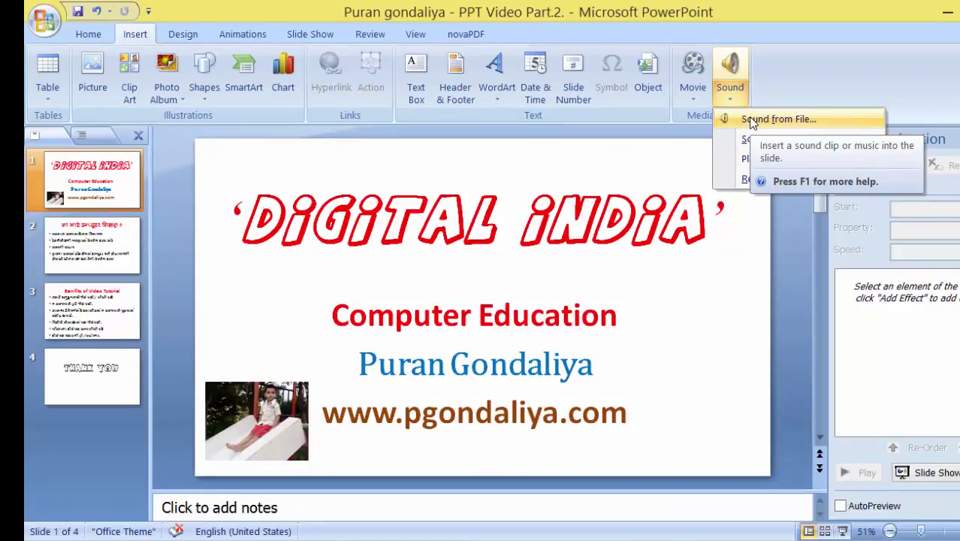
click(752, 120)
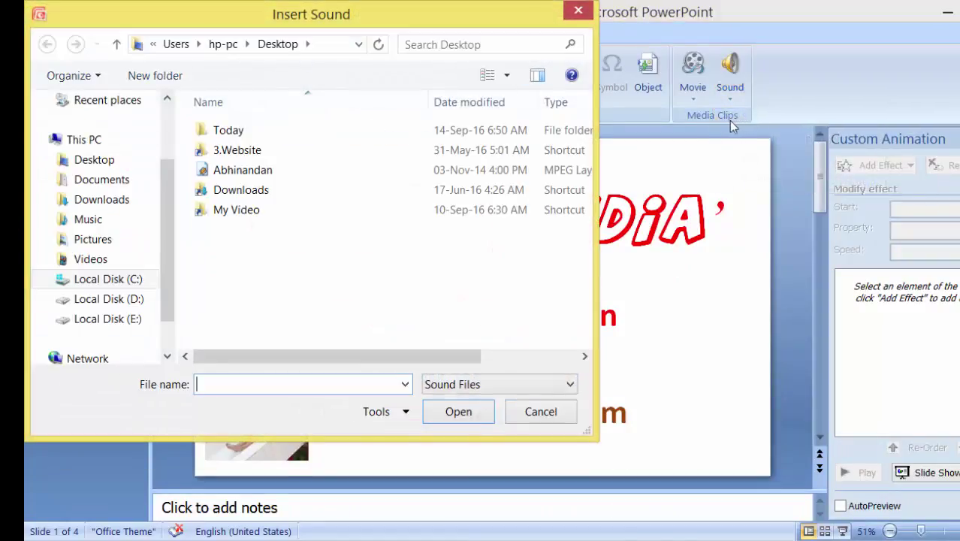
- Pick the Abhinandan MP3 from the Desktop folder and confirm the insertion
scroll(154, 220, up, 2)
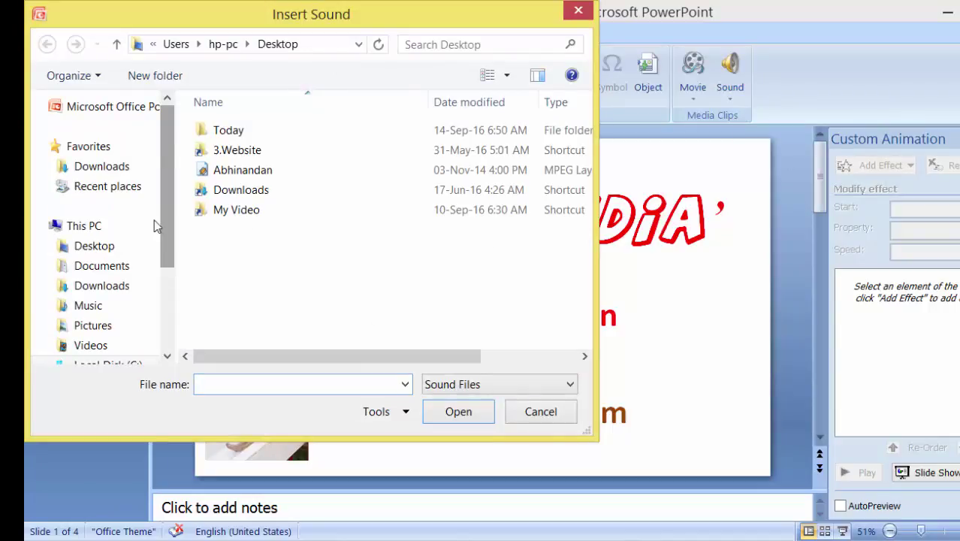
mouse_move(169, 150)
mouse_down()
mouse_move(169, 162)
mouse_move(170, 132)
mouse_up()
click(94, 248)
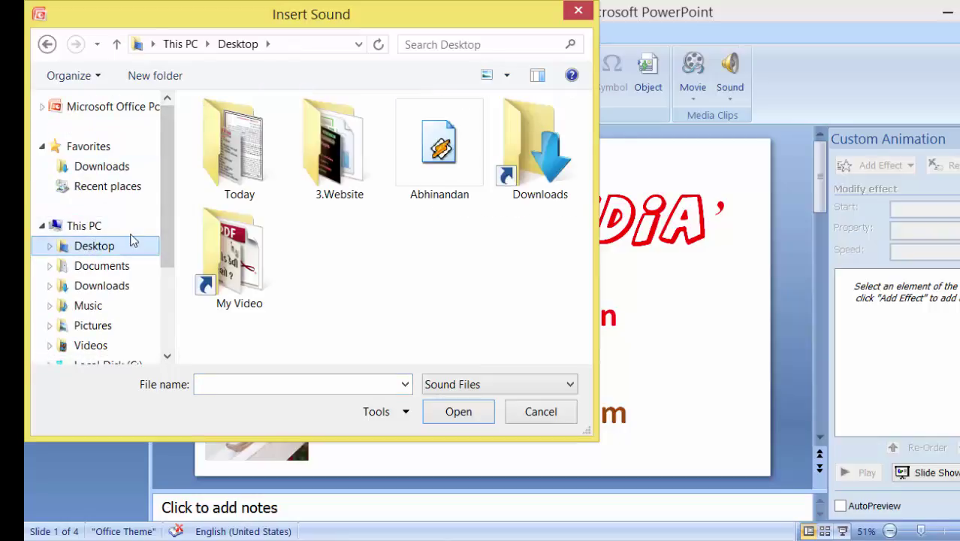
mouse_move(433, 170)
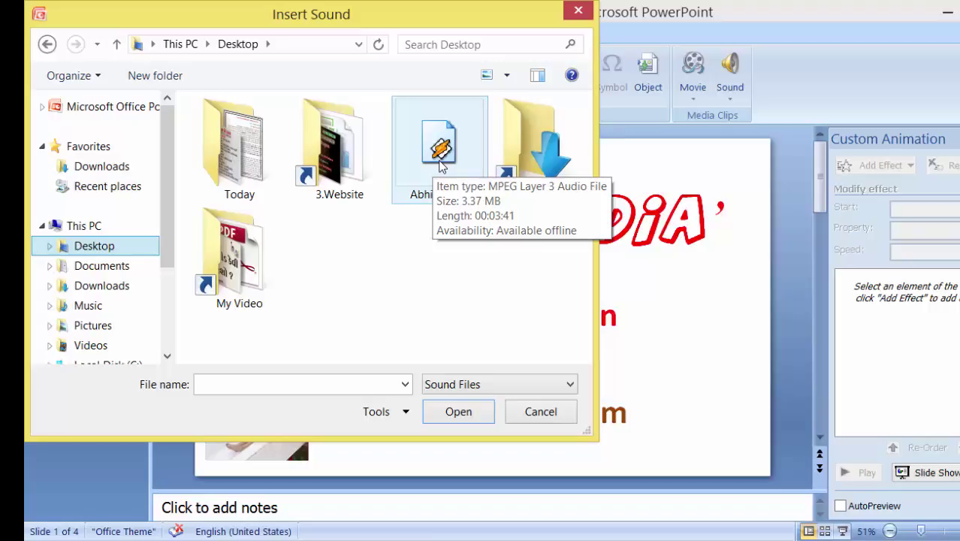
click(441, 166)
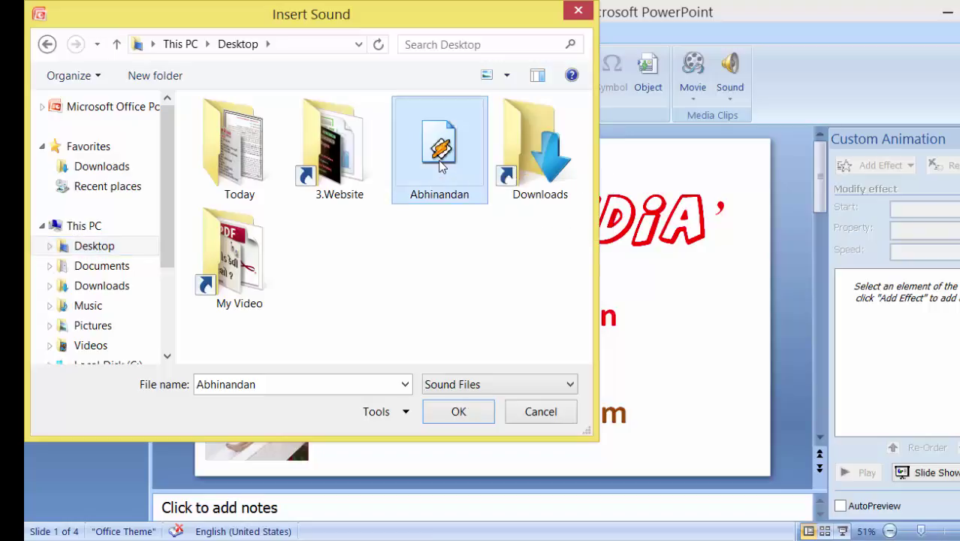
click(446, 412)
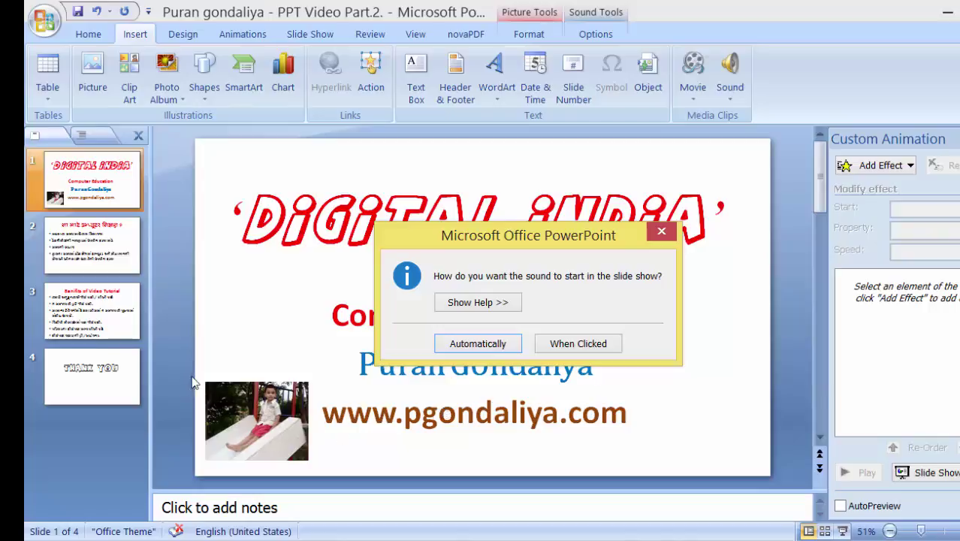
- Set the Abhinandan sound to start Automatically and enlarge its icon
click(474, 345)
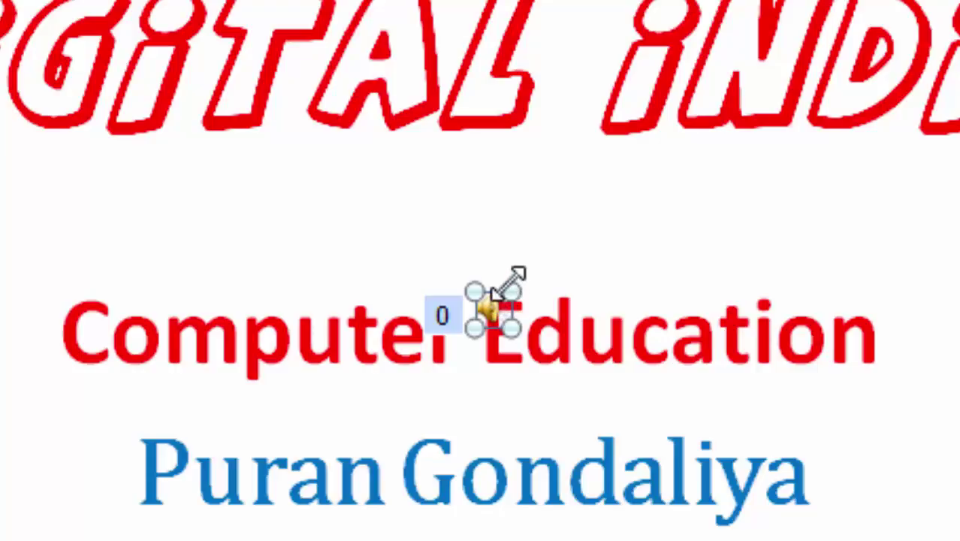
mouse_move(511, 278)
mouse_down()
mouse_move(577, 242)
mouse_move(578, 223)
mouse_up()
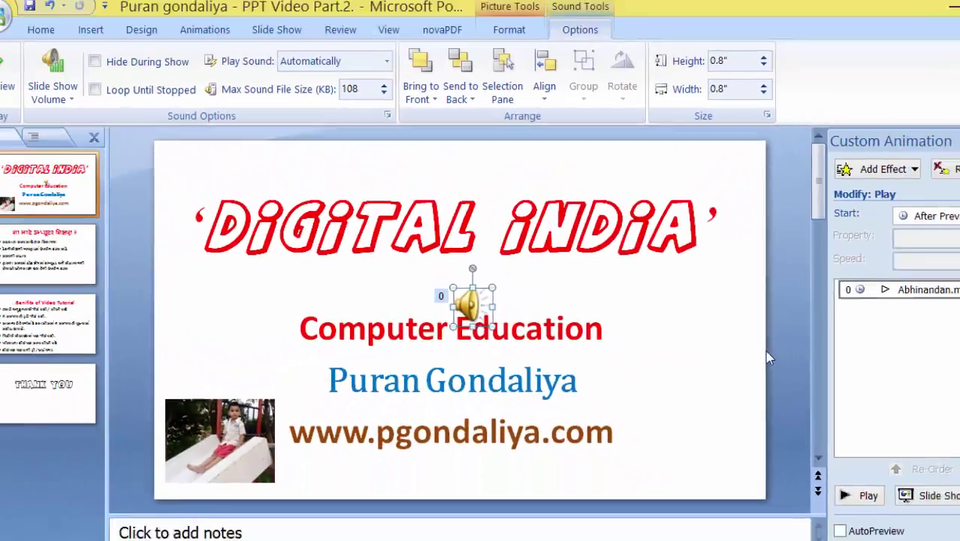
click(753, 353)
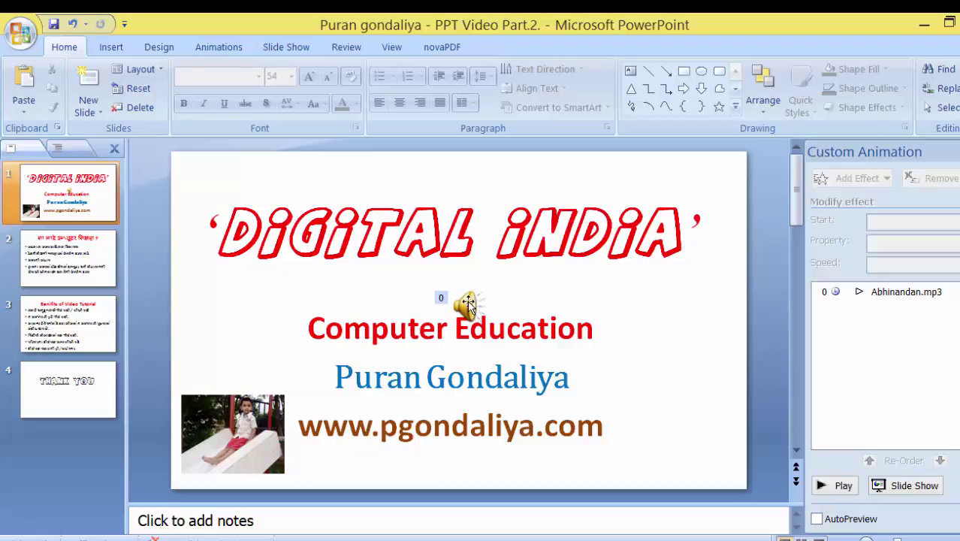
- Move the sound icon to the slide's right edge, level with Computer Education, and reselect it
click(468, 303)
drag(468, 302, 761, 321)
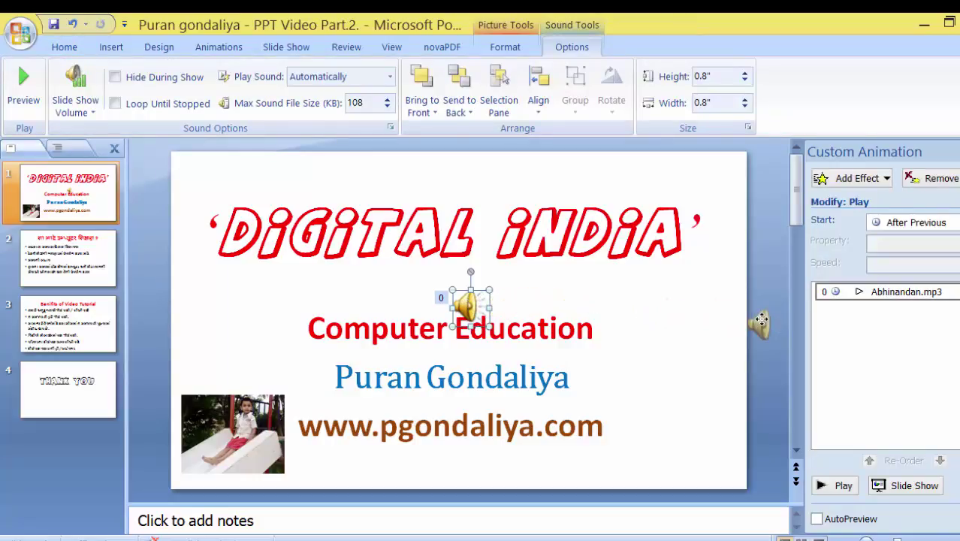
drag(761, 321, 761, 321)
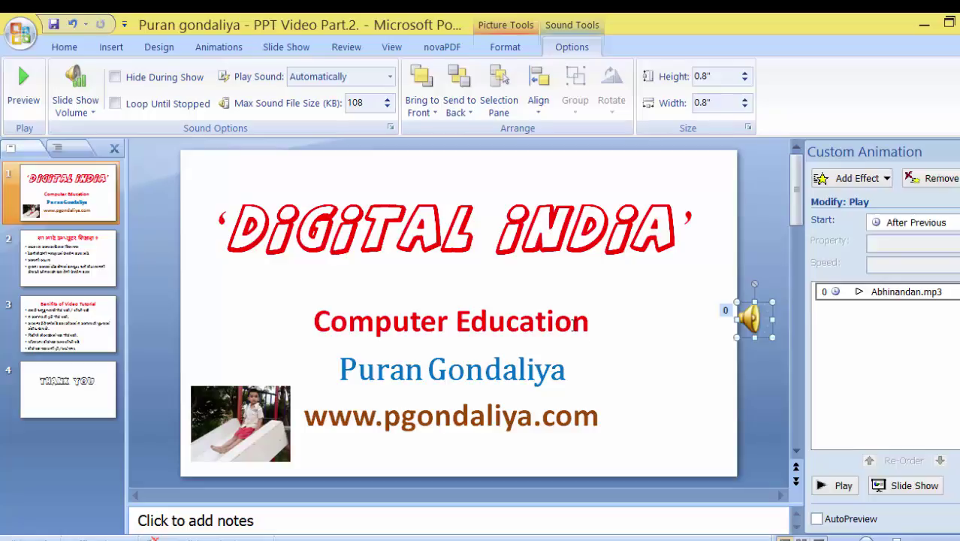
click(562, 396)
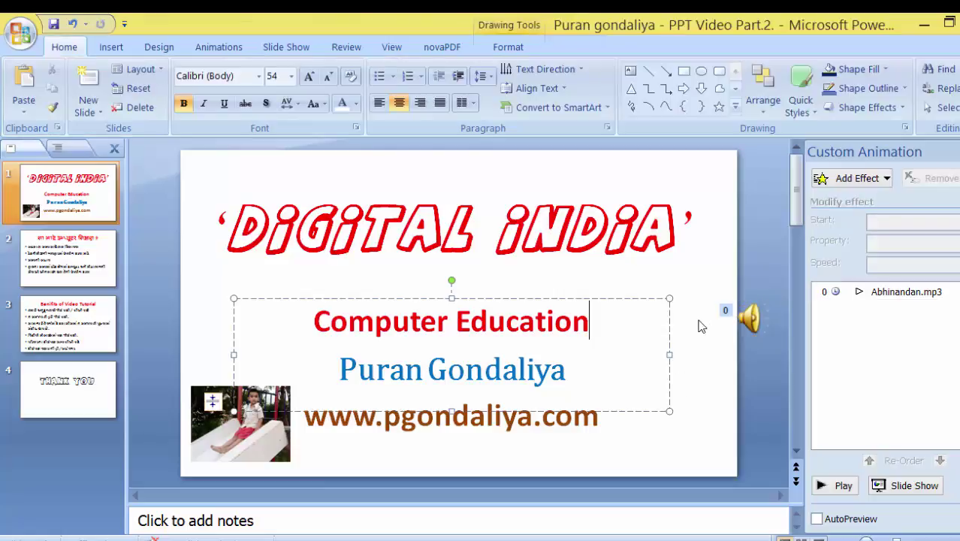
click(750, 319)
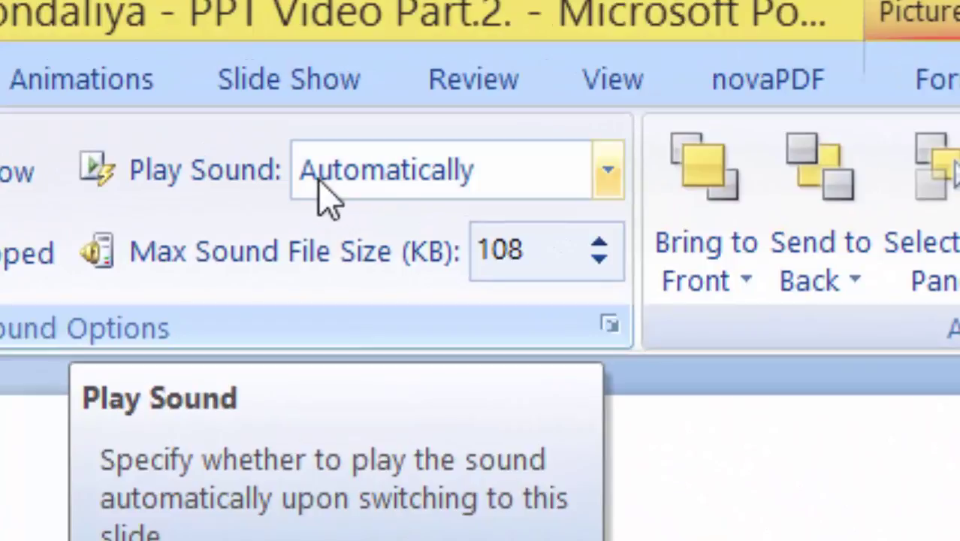
- Set Play Sound to Play across slides, then deselect the sound icon
click(609, 179)
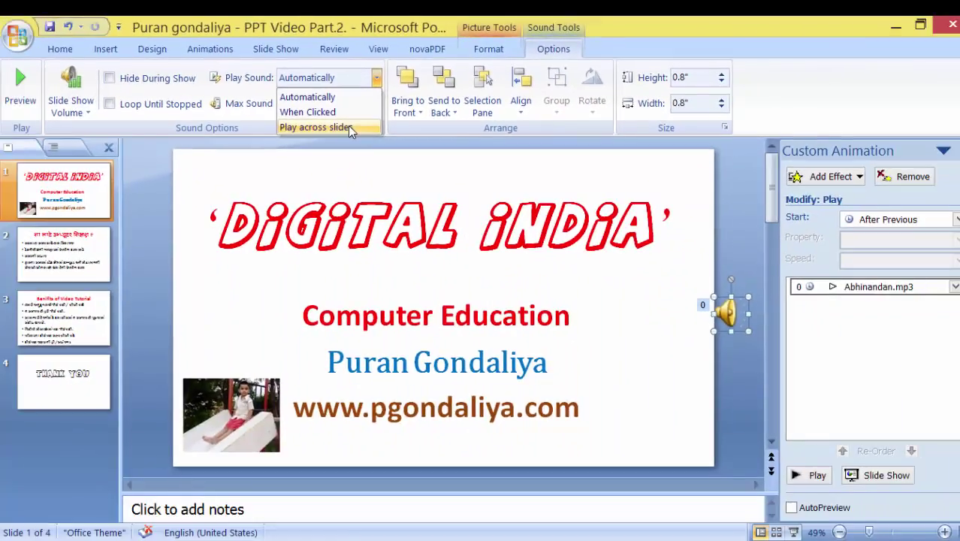
click(348, 126)
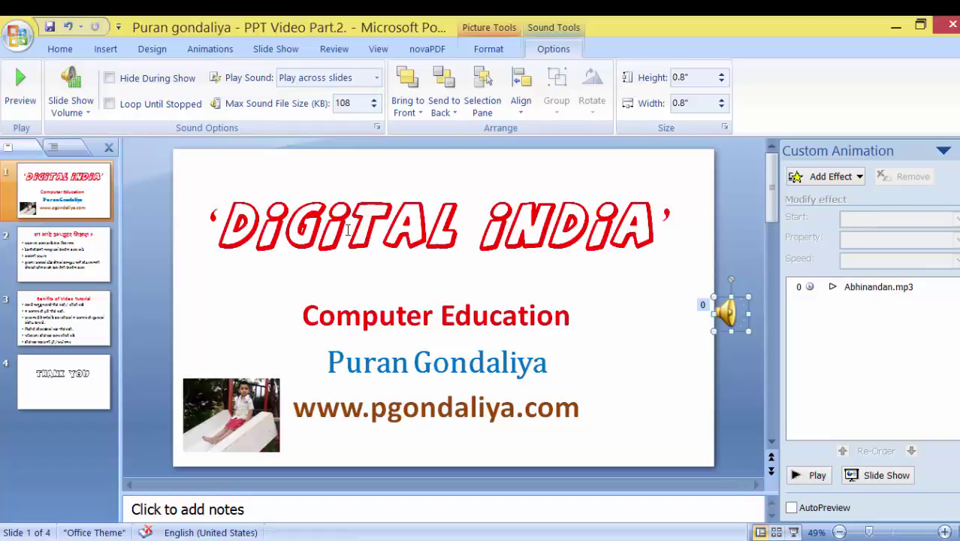
click(734, 374)
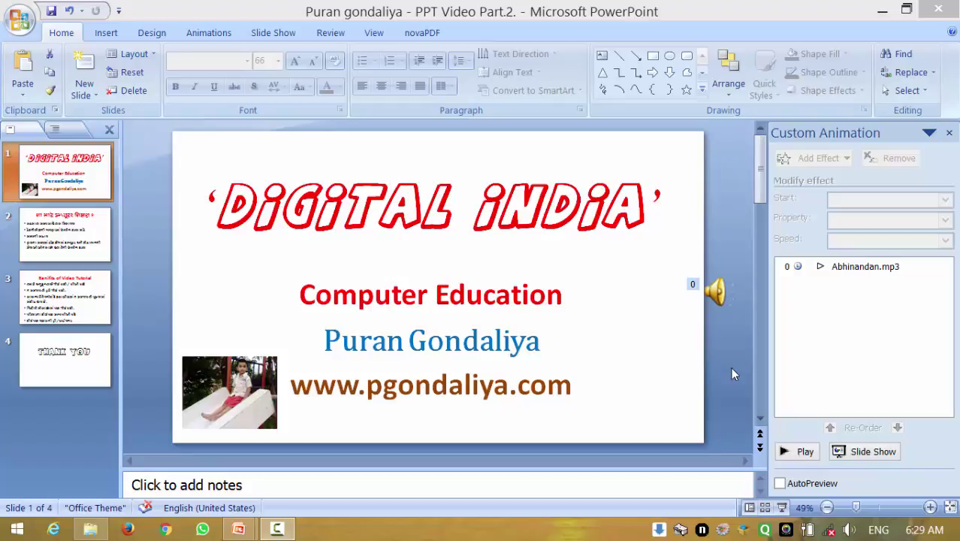
- Run the slide show from slide 1, revealing every bullet through the Benefits slide, then exit at the end
key(F5)
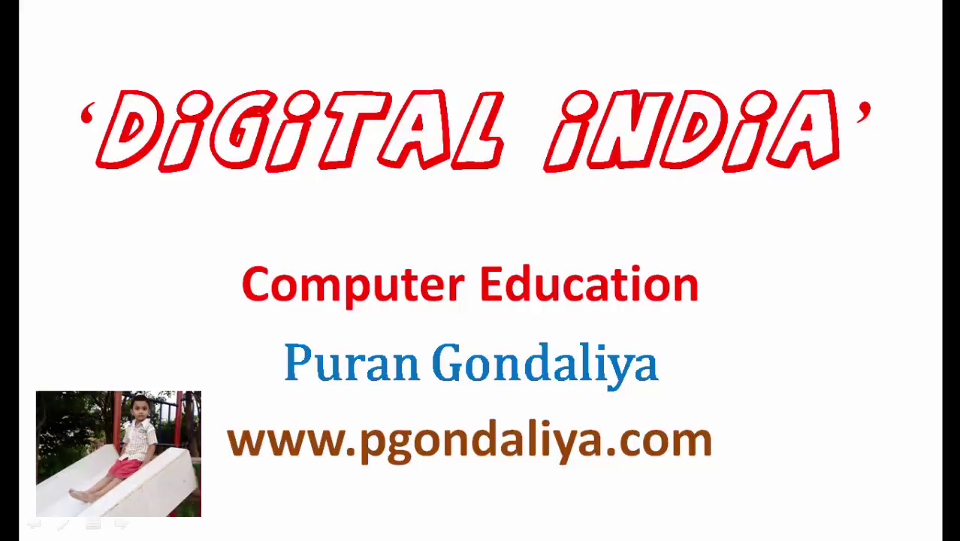
key(Right)
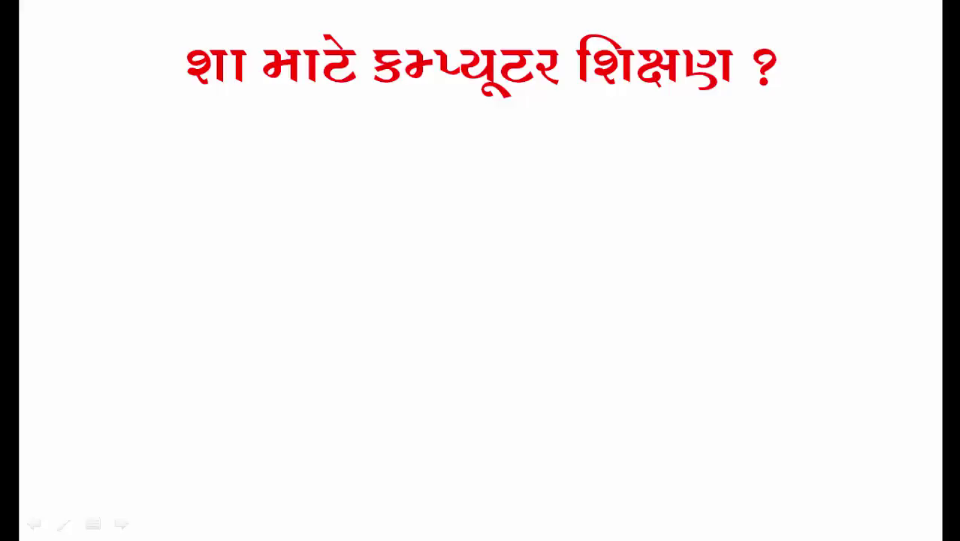
key(Right)
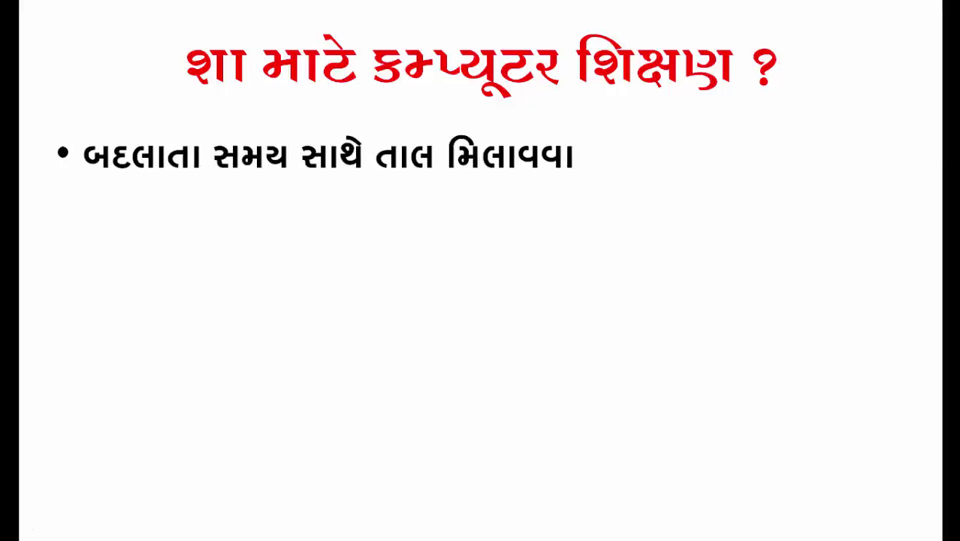
key(Right)
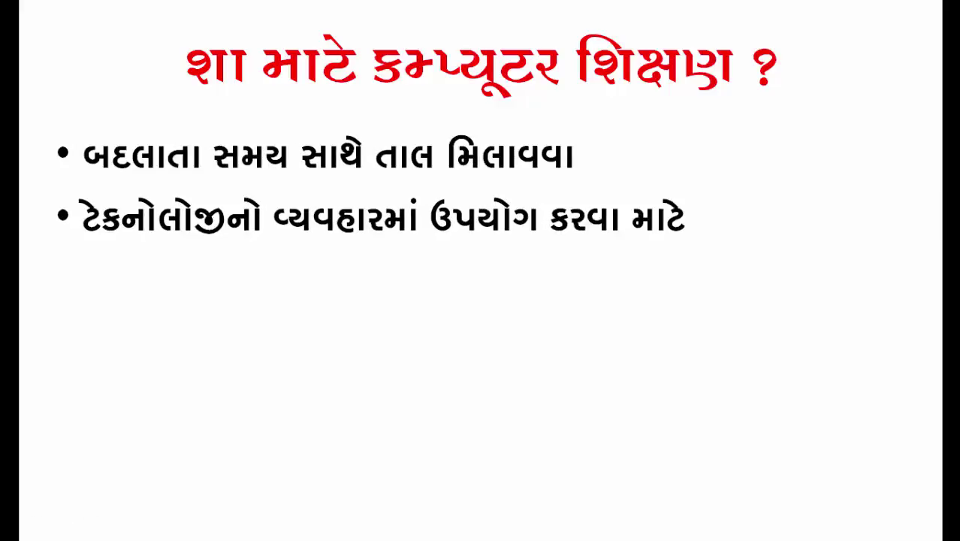
key(Right)
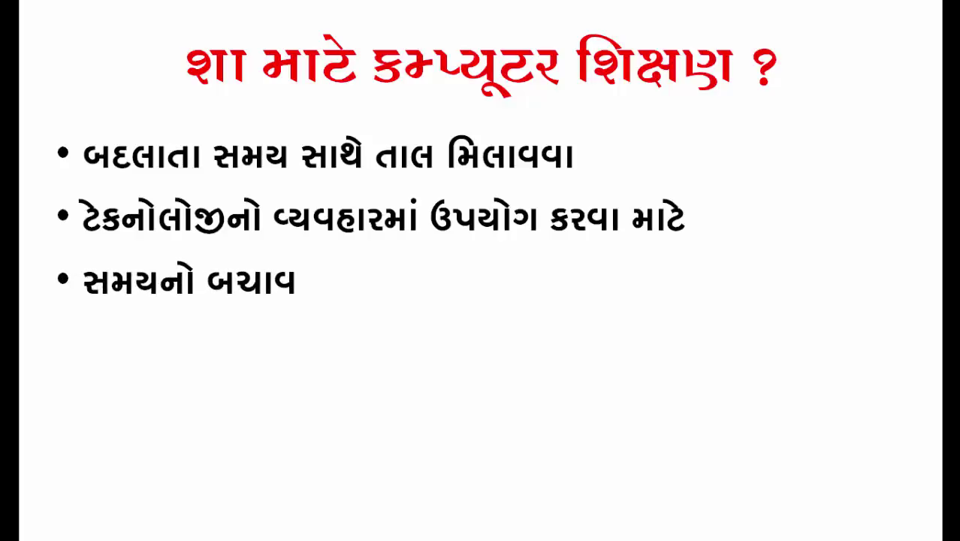
key(Right)
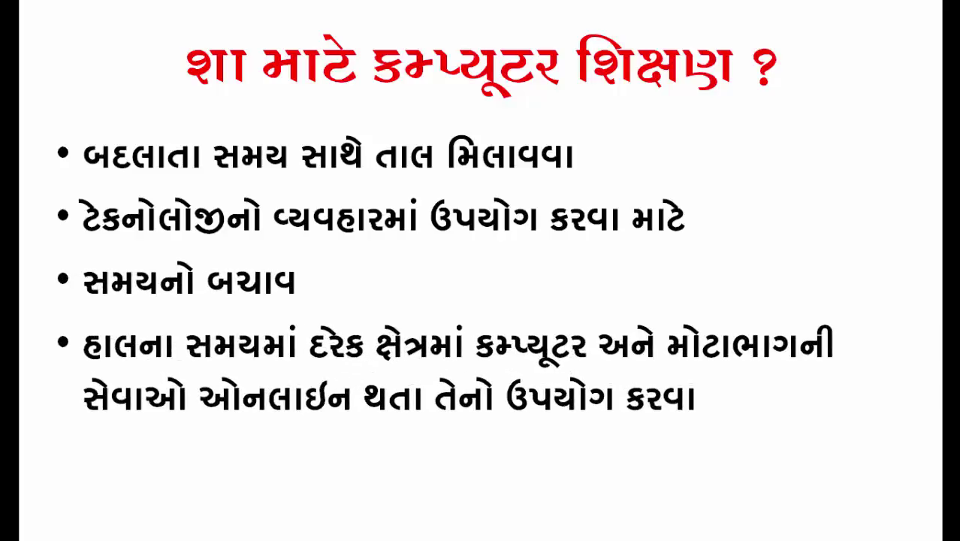
key(Right)
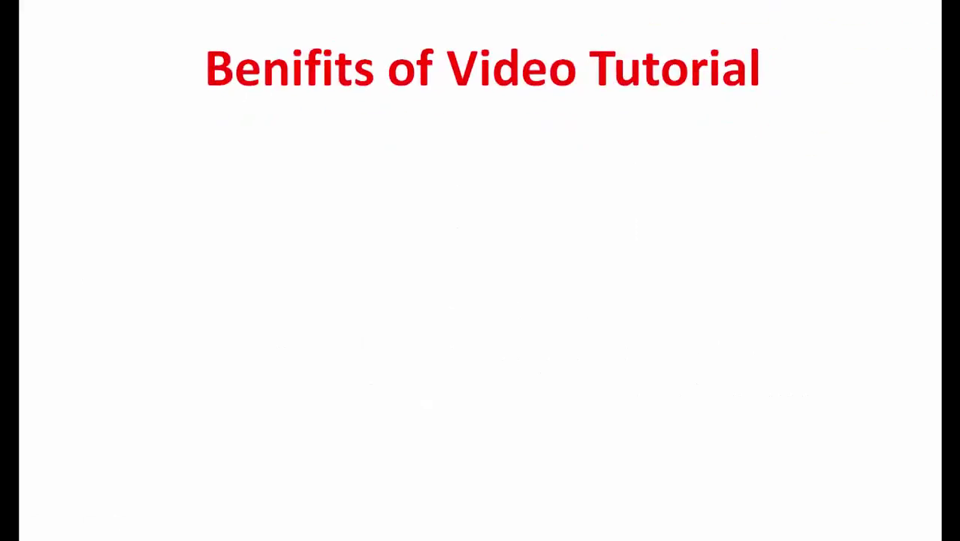
key(Right)
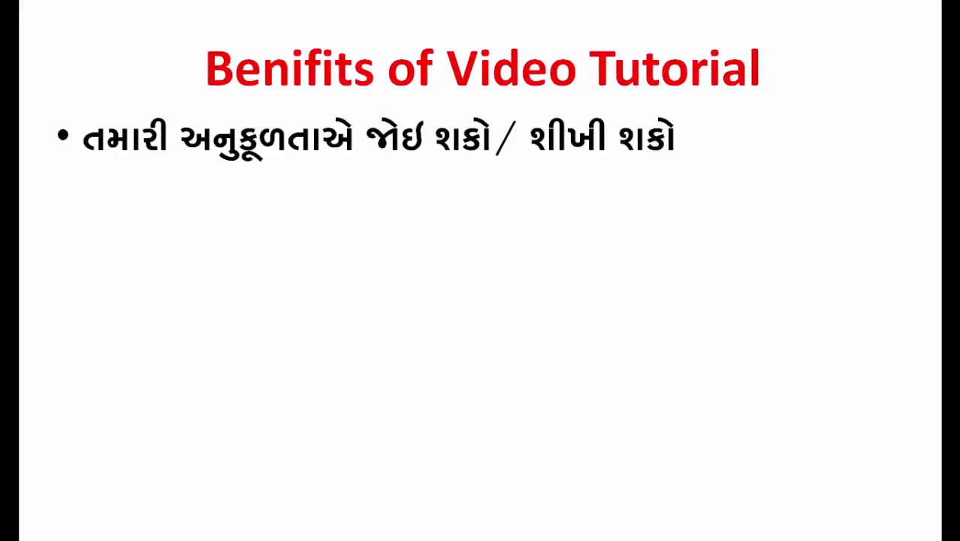
key(Right)
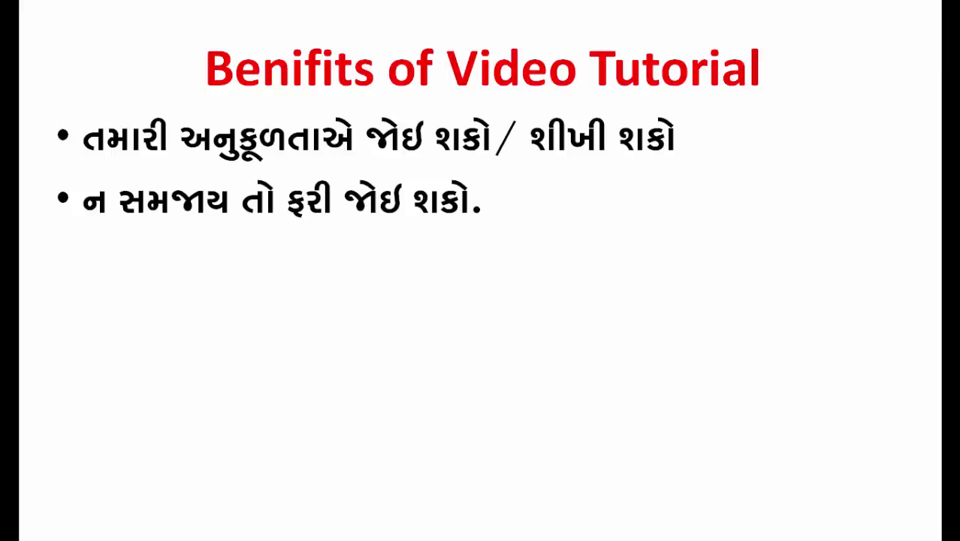
key(Right)
key(Right)
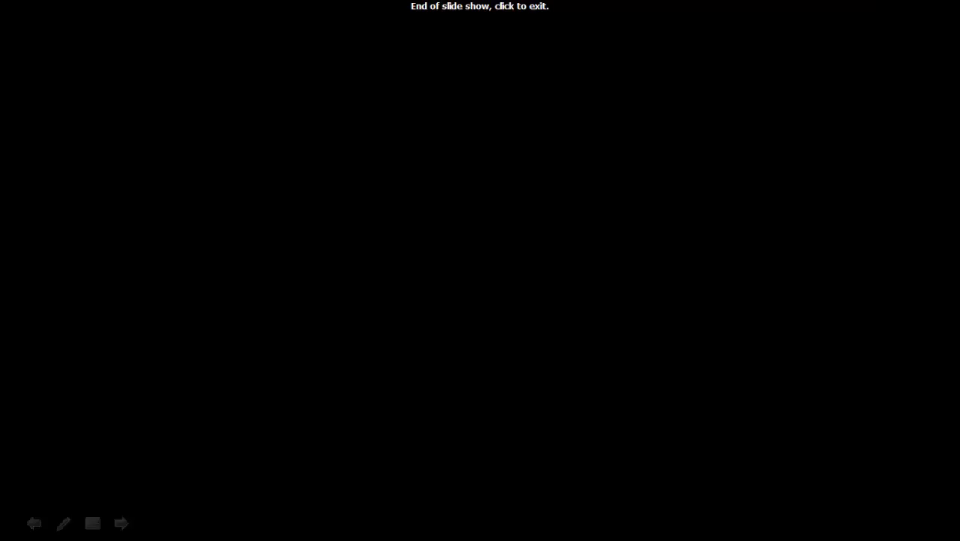
key(Escape)
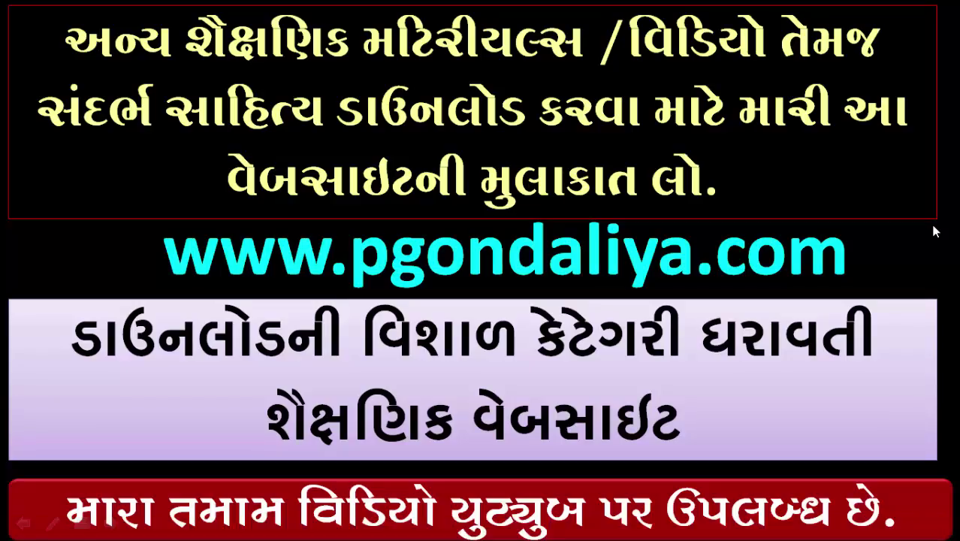